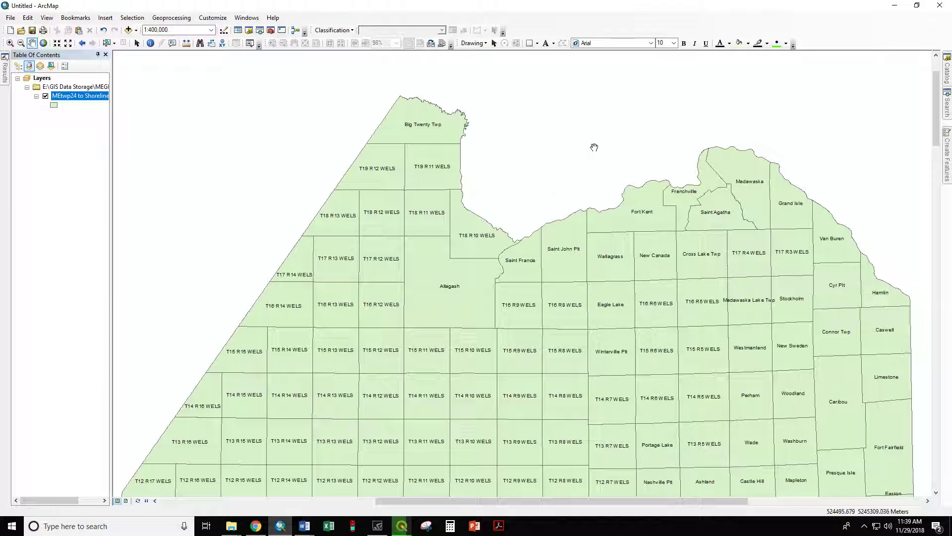
Step: Add Deer17.csv from the C:\GIS_NT\Discard folder to the map and review the records in its table
left_click(947, 66)
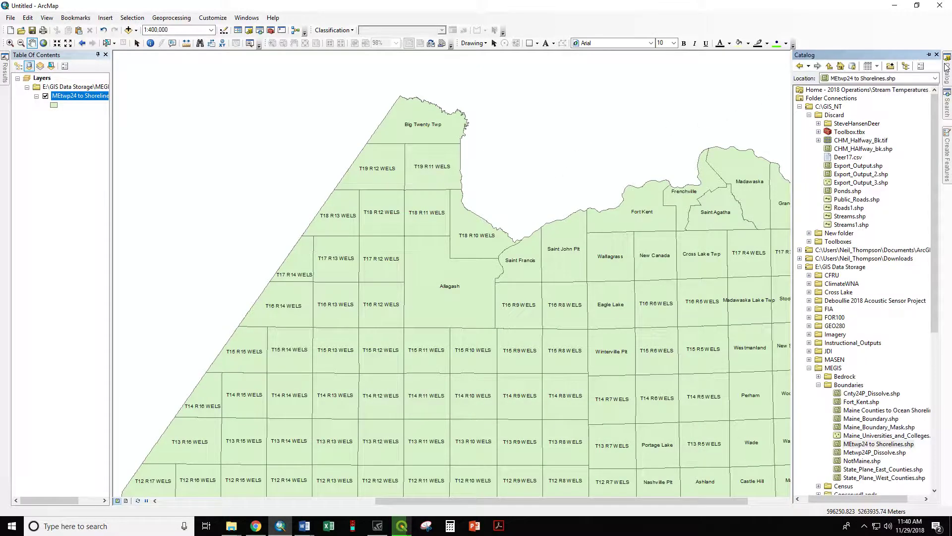
left_click(853, 159)
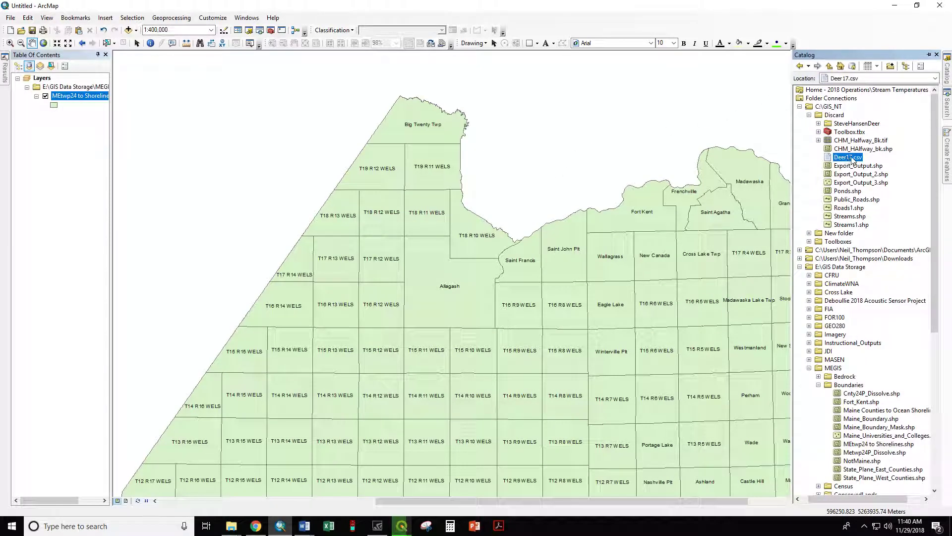
left_click_drag(850, 159, 82, 158)
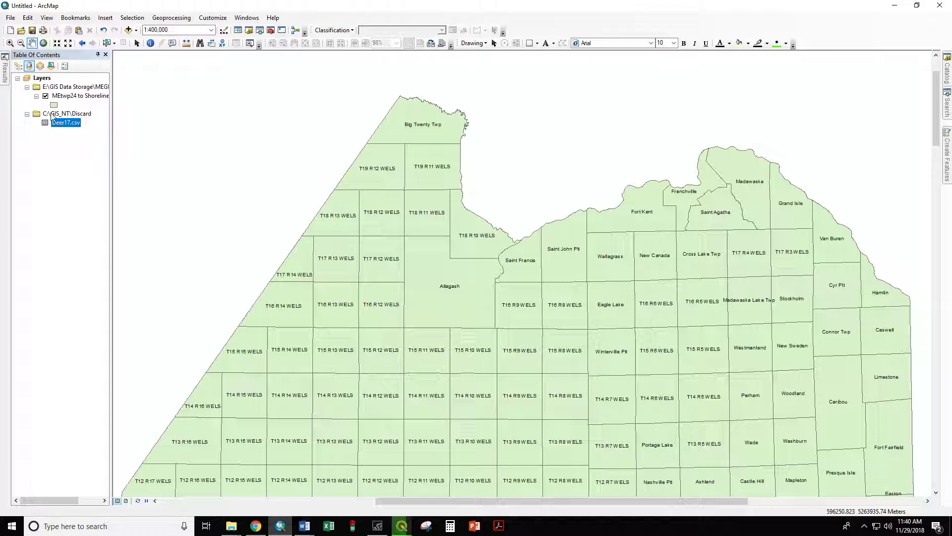
right_click(58, 126)
left_click(76, 132)
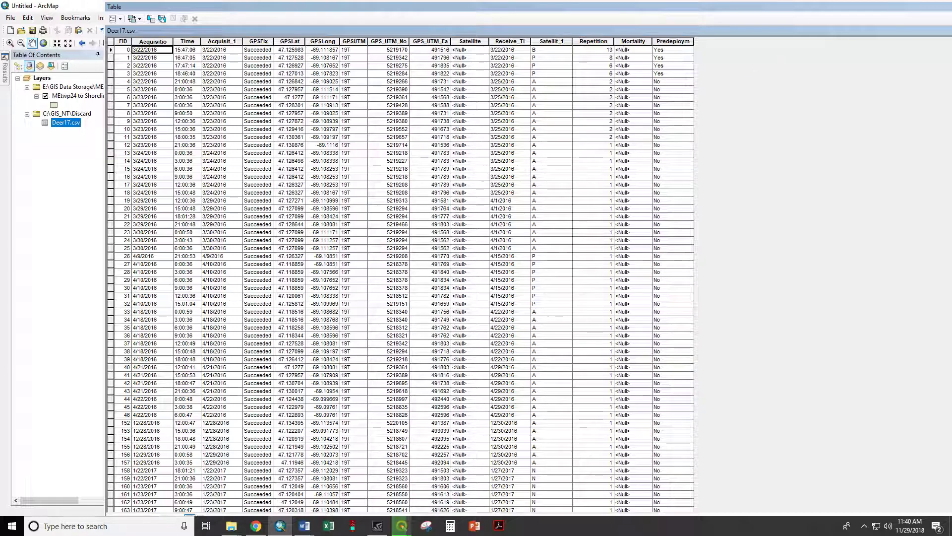
left_click(947, 7)
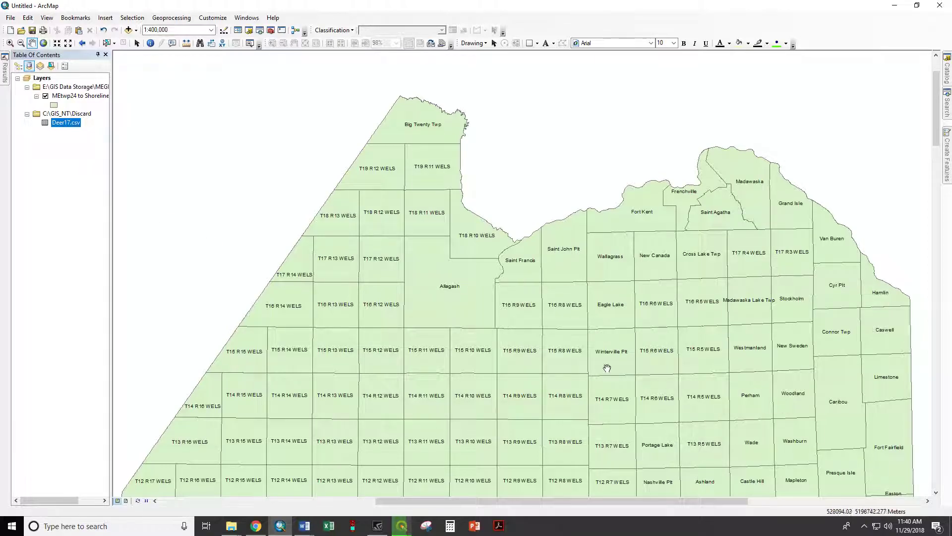
Step: Start displaying Deer17.csv as XY data and set its input coordinate system to the geographic World system WGS 1984
right_click(70, 127)
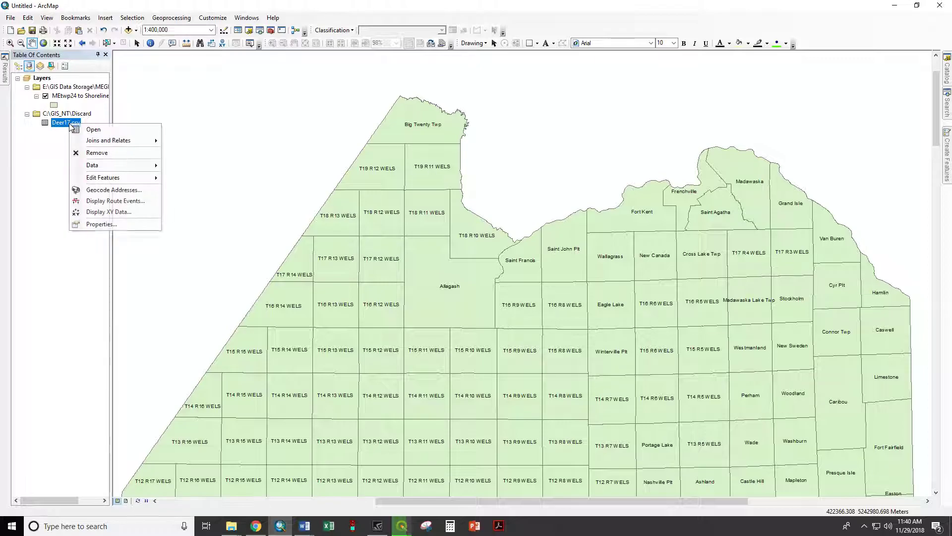
left_click(113, 213)
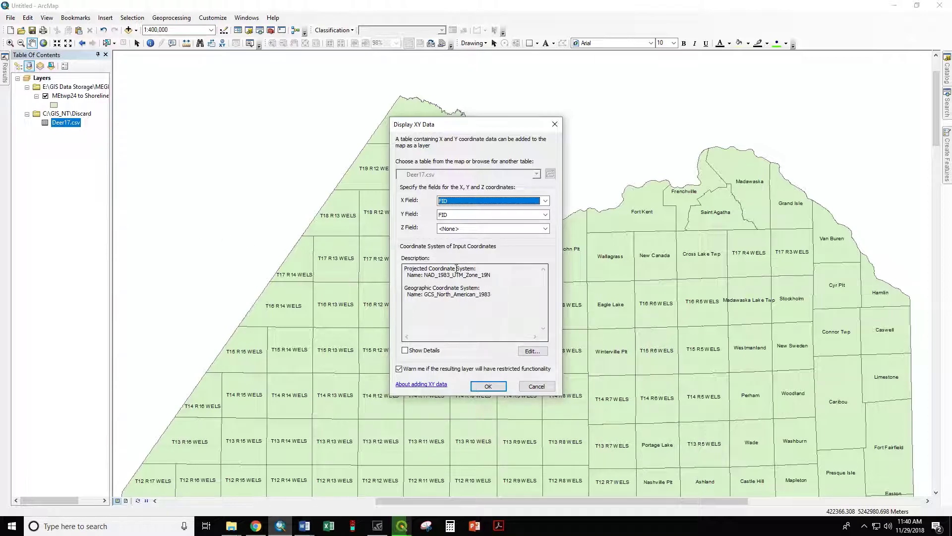
left_click(529, 351)
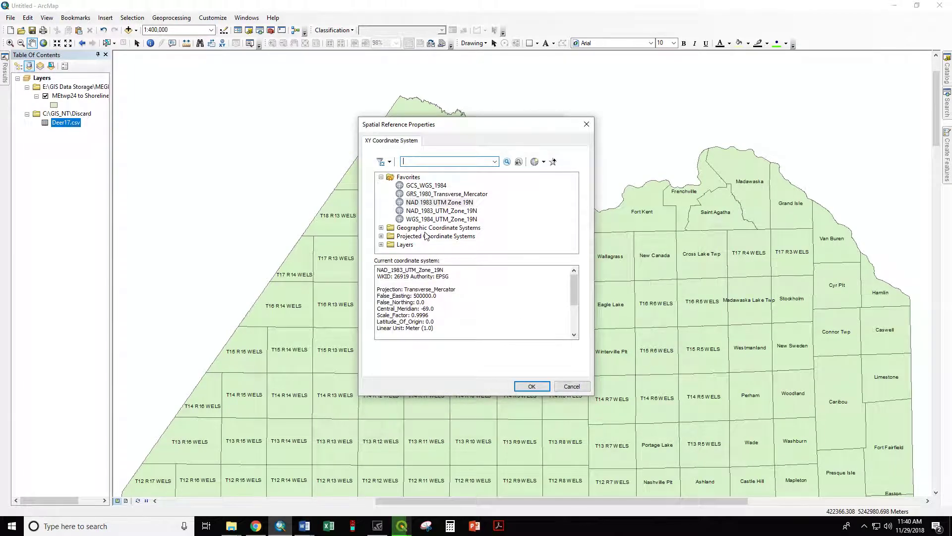
left_click(380, 228)
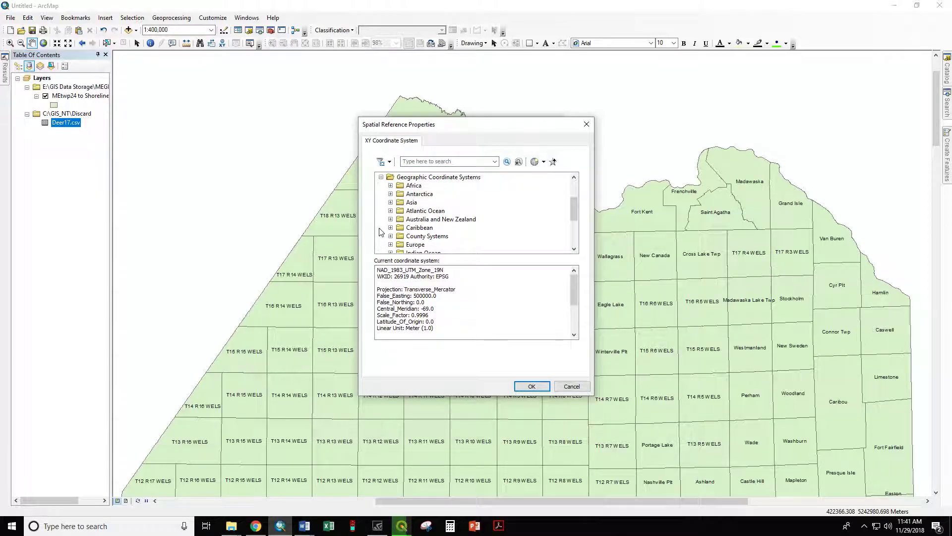
scroll(387, 229, "down", 3)
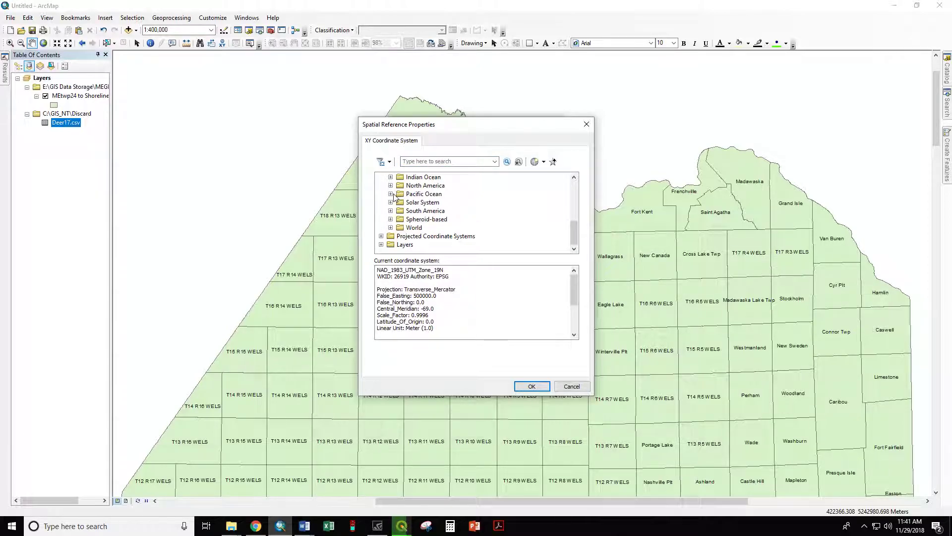
left_click(391, 227)
scroll(392, 231, "down", 5)
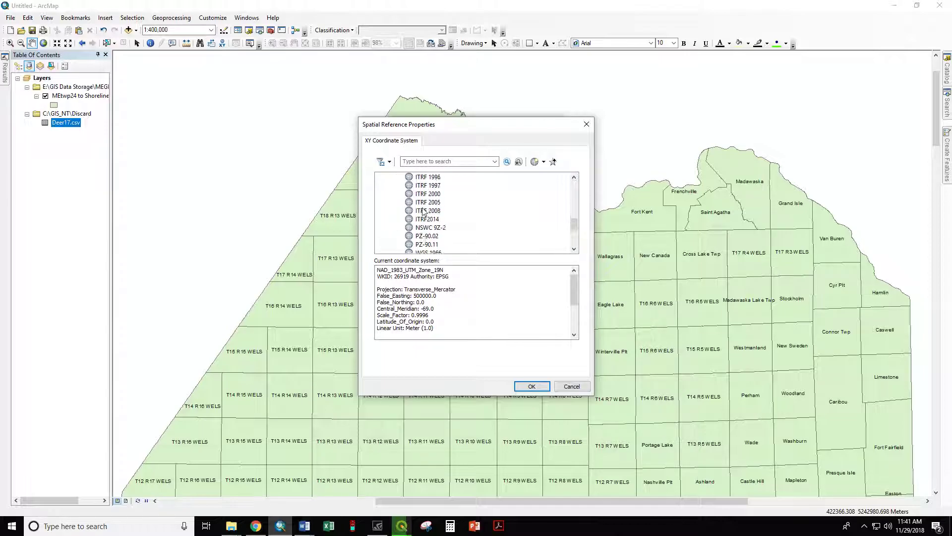
left_click(430, 203)
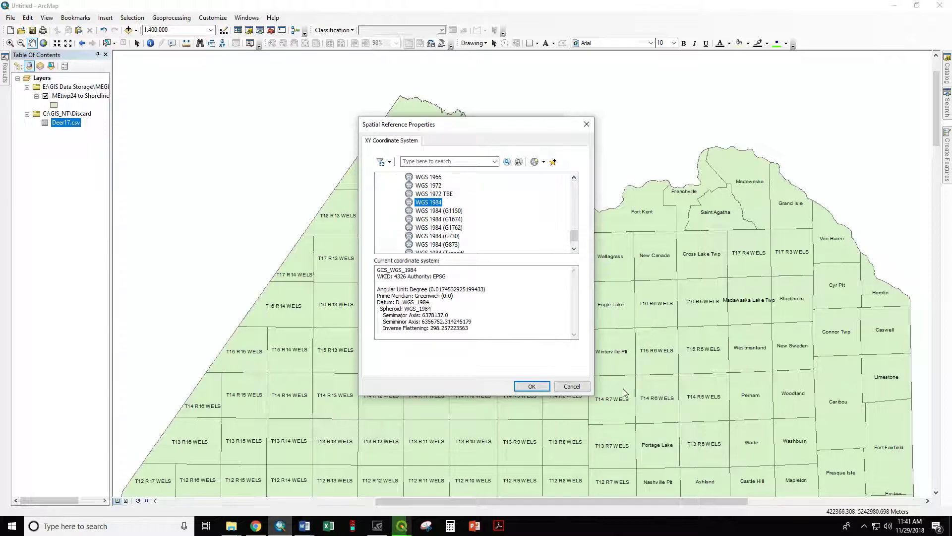
left_click(539, 389)
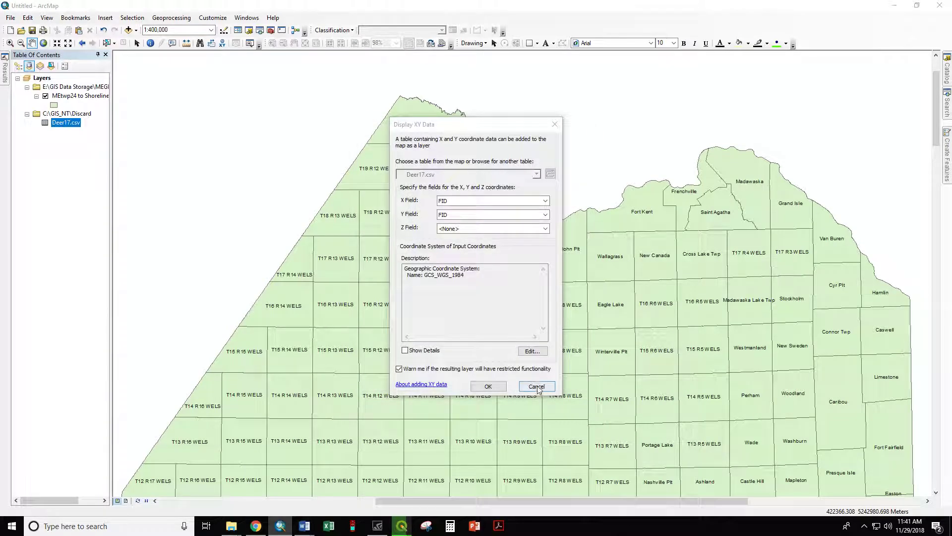
Step: Set the X field to GPSLong and the Y field to GPSLat, create the point event layer, and inspect the plotted points
left_click(454, 204)
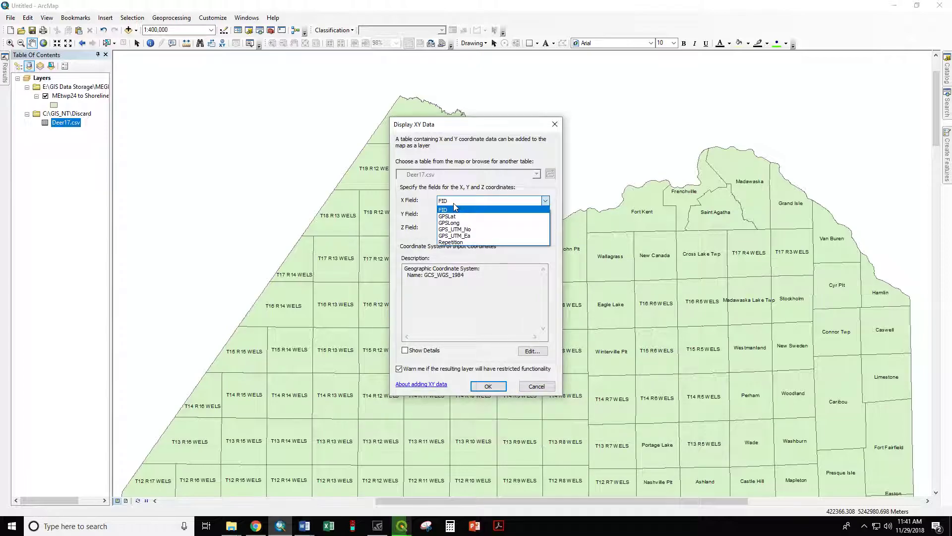
left_click(457, 223)
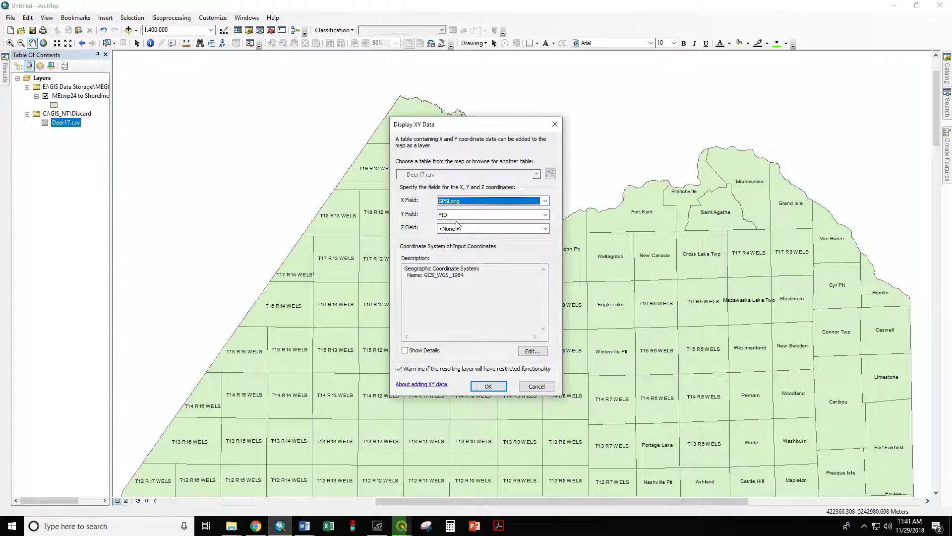
left_click(464, 215)
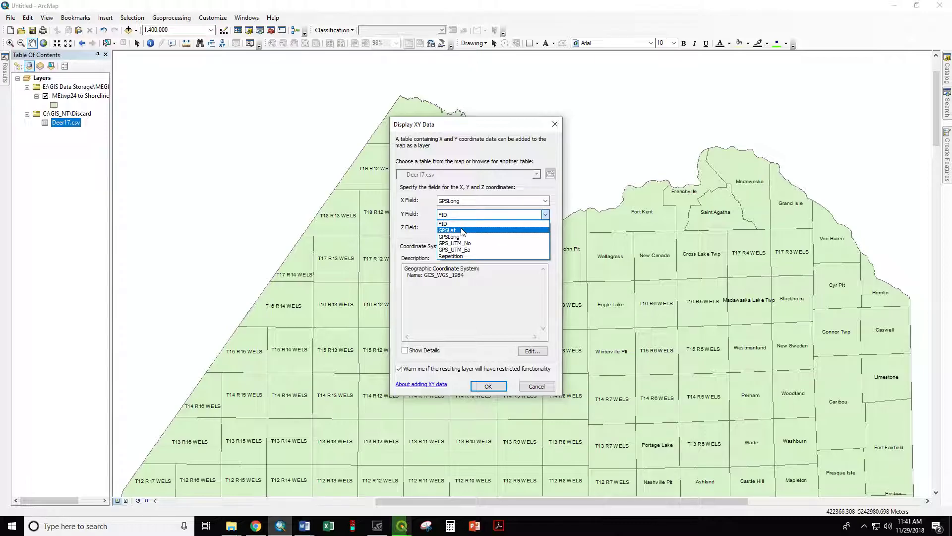
left_click(464, 230)
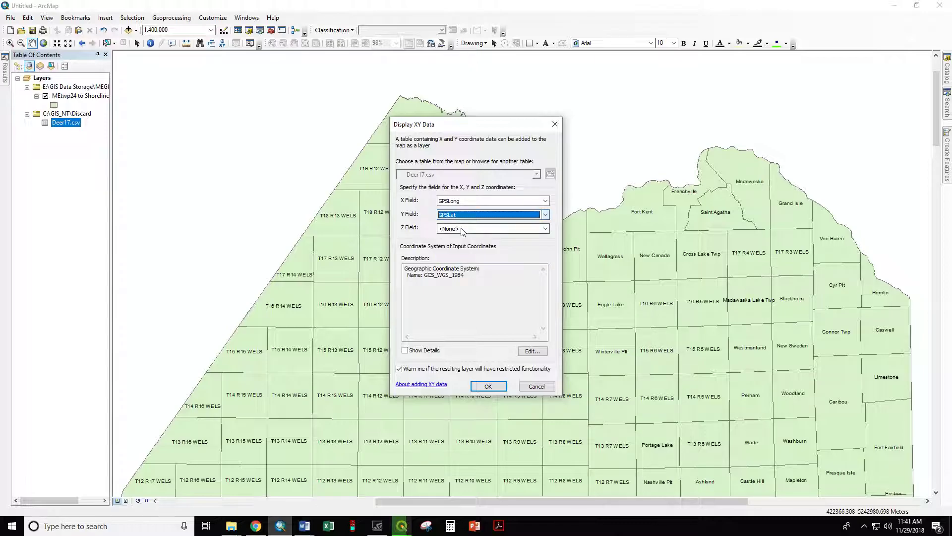
left_click(499, 387)
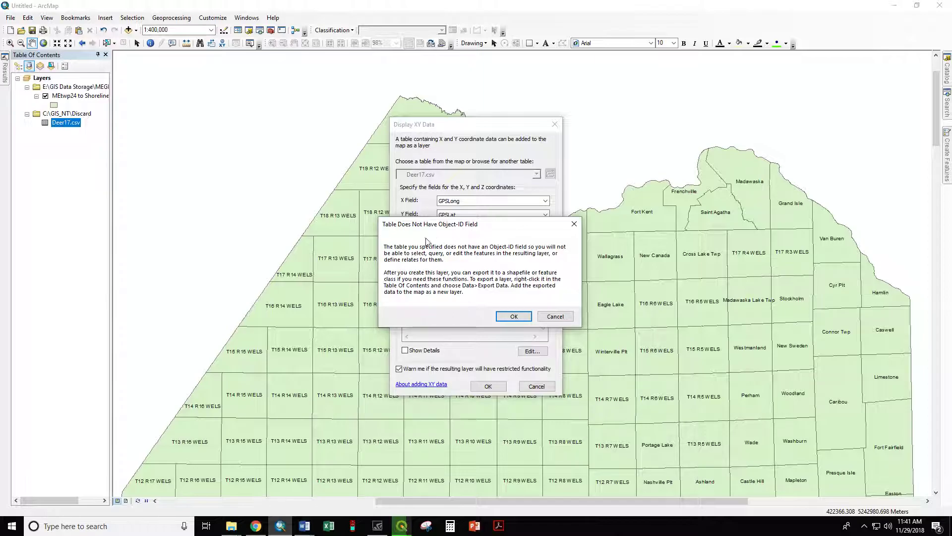
left_click(515, 317)
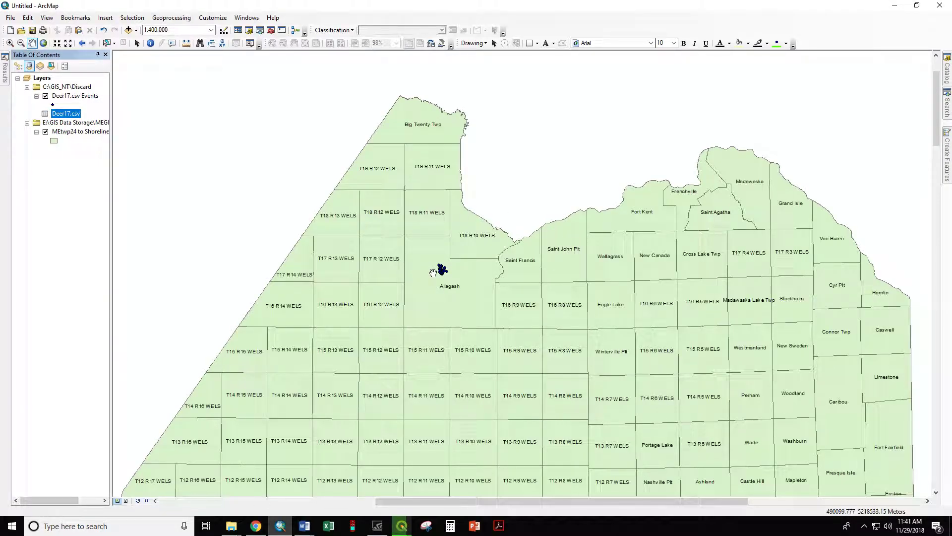
scroll(433, 272, "up", 5)
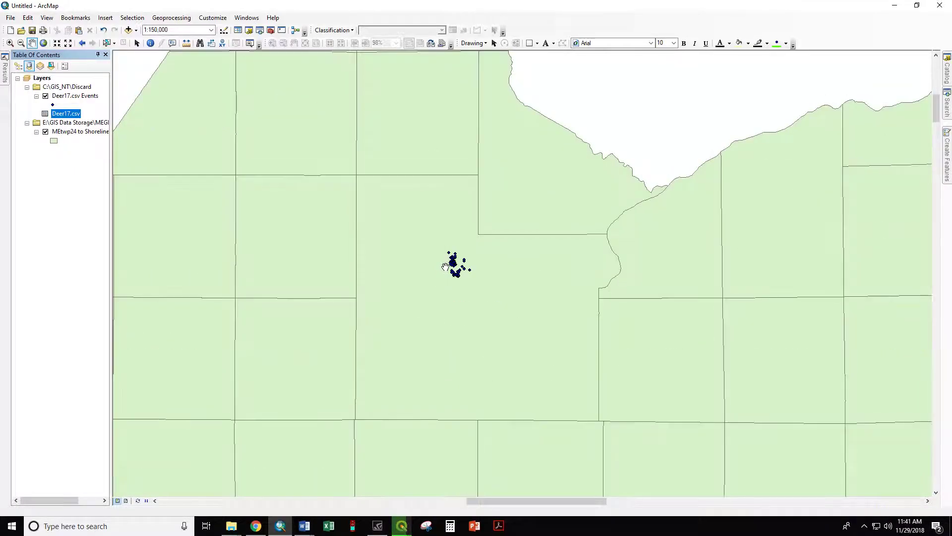
scroll(445, 267, "up", 3)
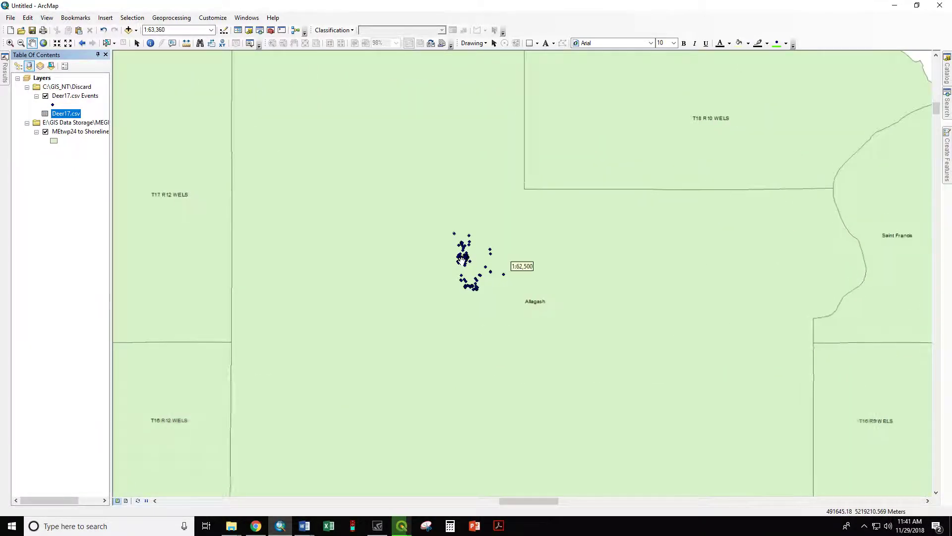
scroll(460, 258, "up", 2)
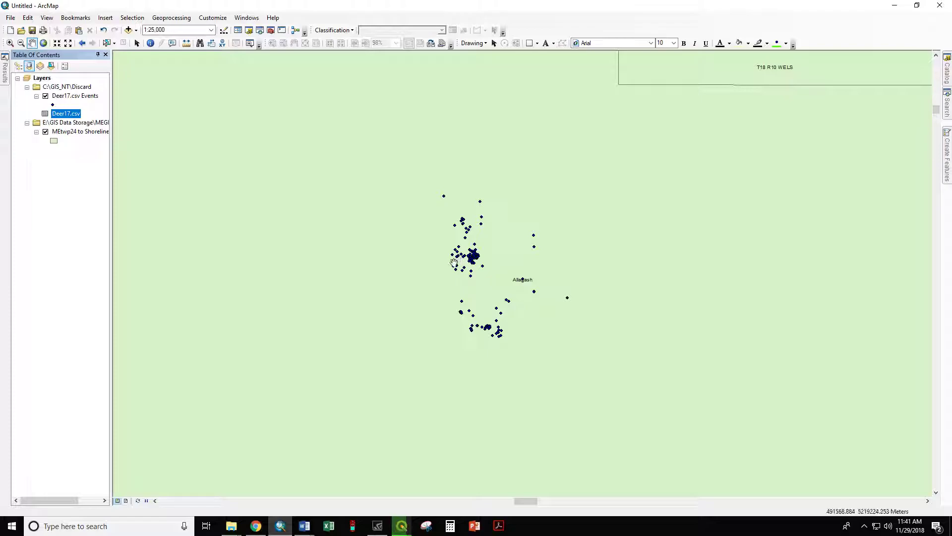
scroll(502, 262, "up", 1)
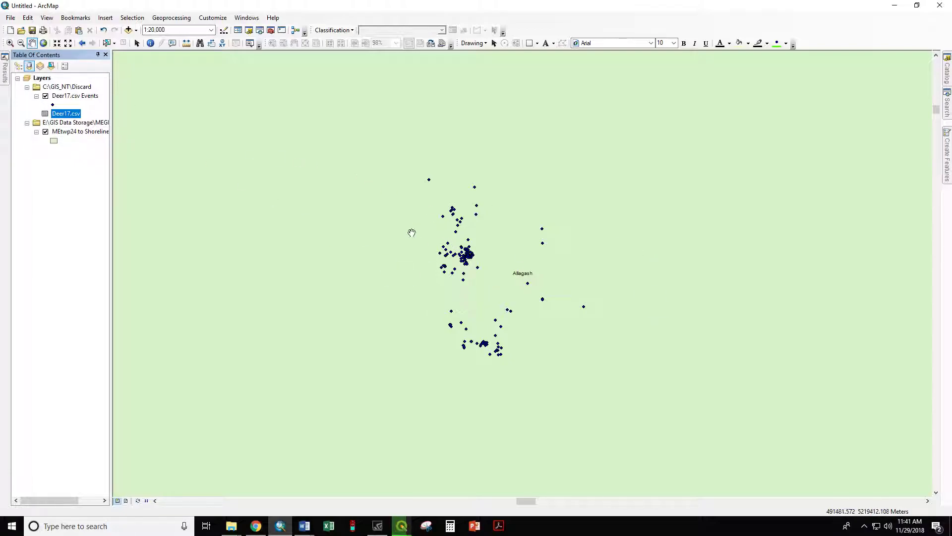
Step: Export all Deer17.csv Events features in the data frame's coordinate system to C:\GIS_NT\Discard\Deer17_1.shp and add the shapefile to the map
right_click(59, 98)
left_click(76, 99)
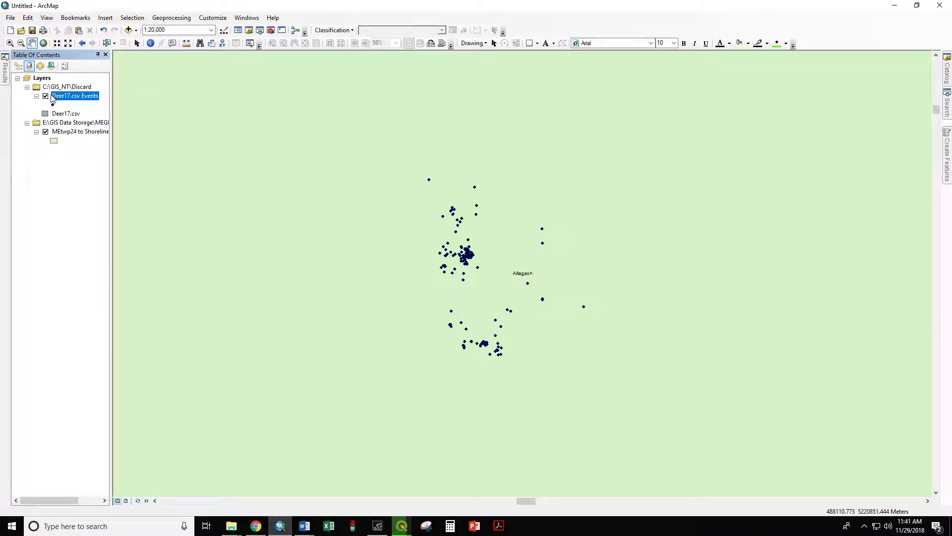
left_click(70, 104)
right_click(72, 100)
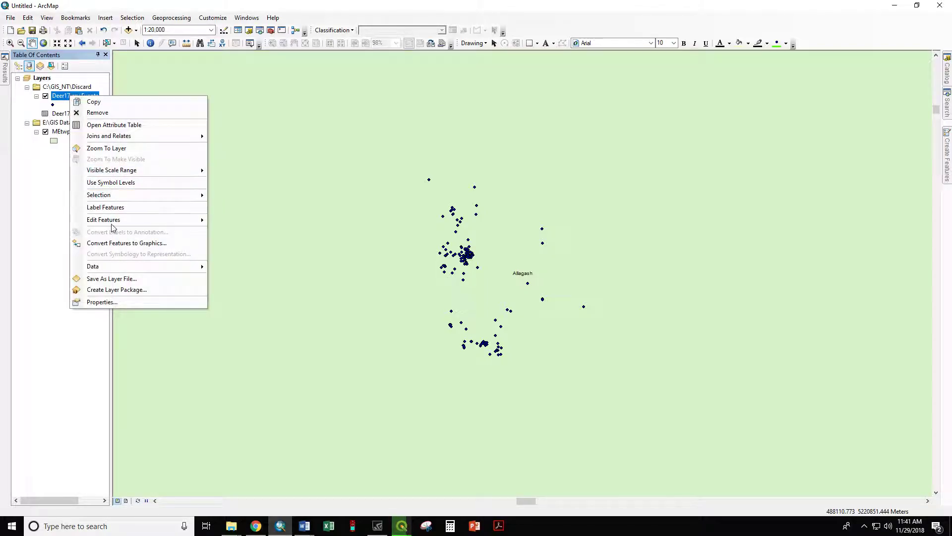
mouse_move(123, 267)
left_click(228, 280)
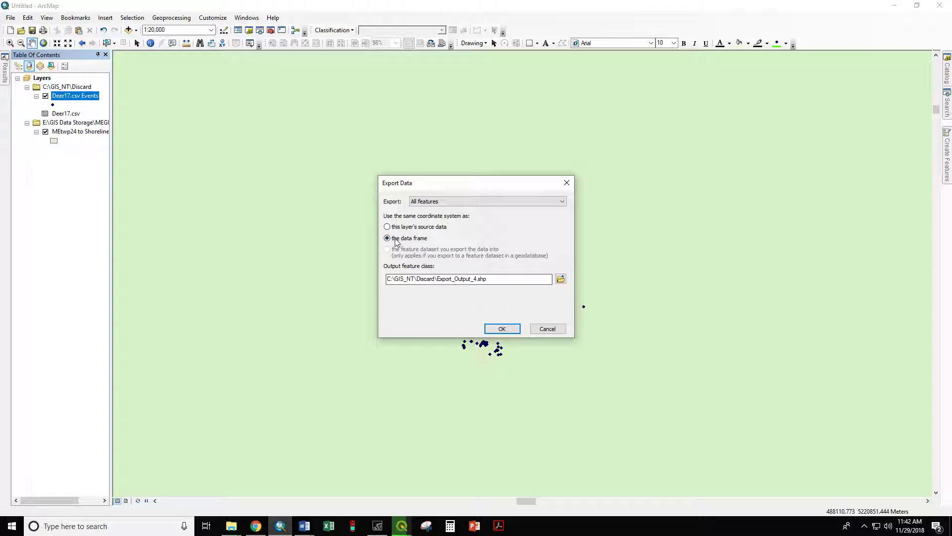
left_click_drag(477, 279, 437, 280)
type("Deer17")
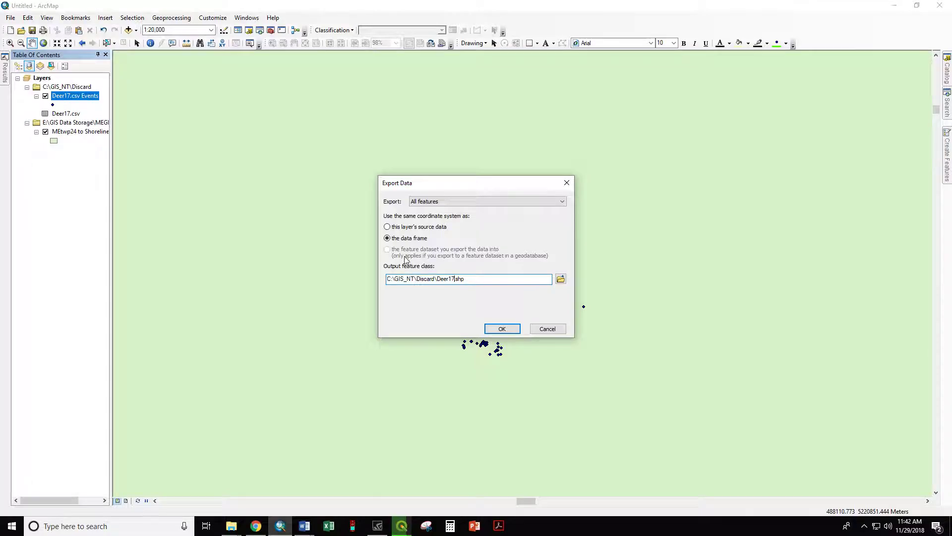
type("_1")
left_click(502, 329)
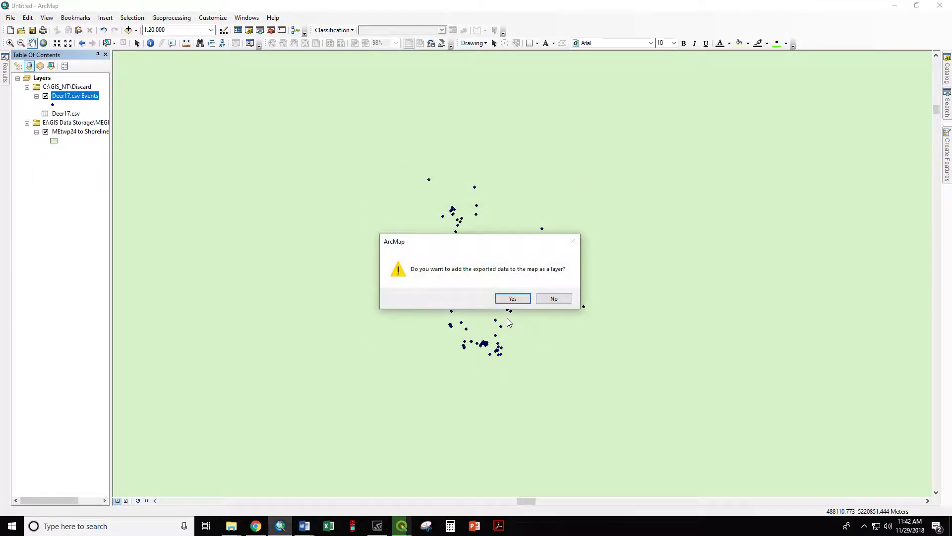
left_click(520, 297)
Step: Hide the Deer17.csv Events layer and review the attribute table of the Deer17_1 layer
left_click(45, 123)
right_click(58, 100)
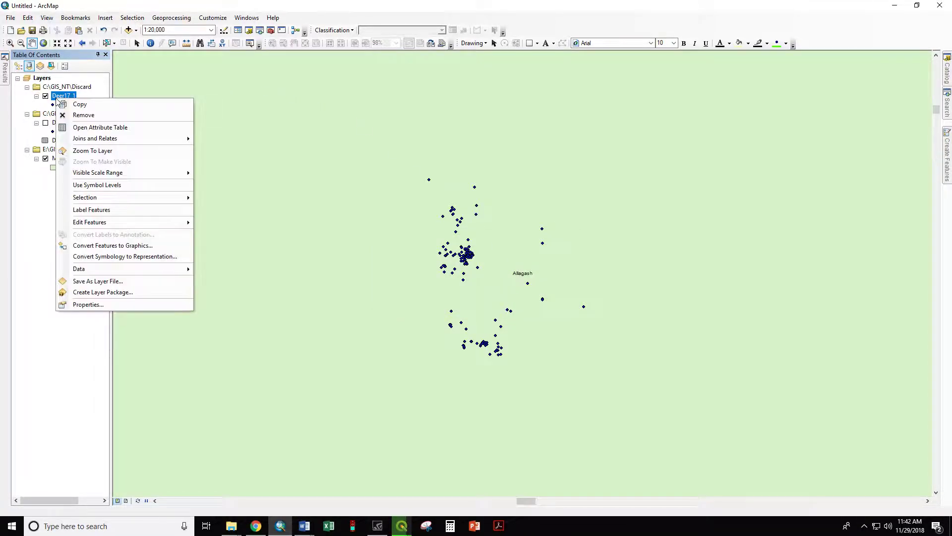
left_click(85, 126)
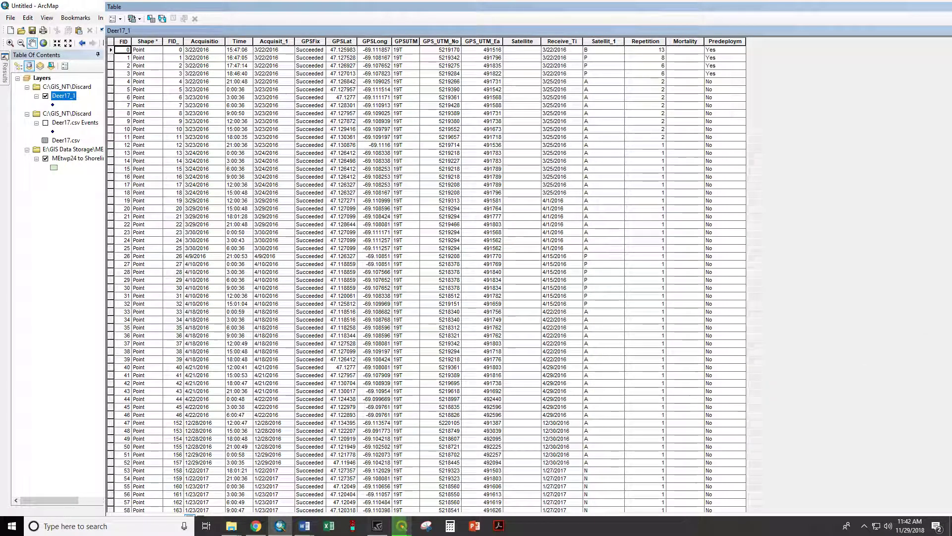
left_click(947, 6)
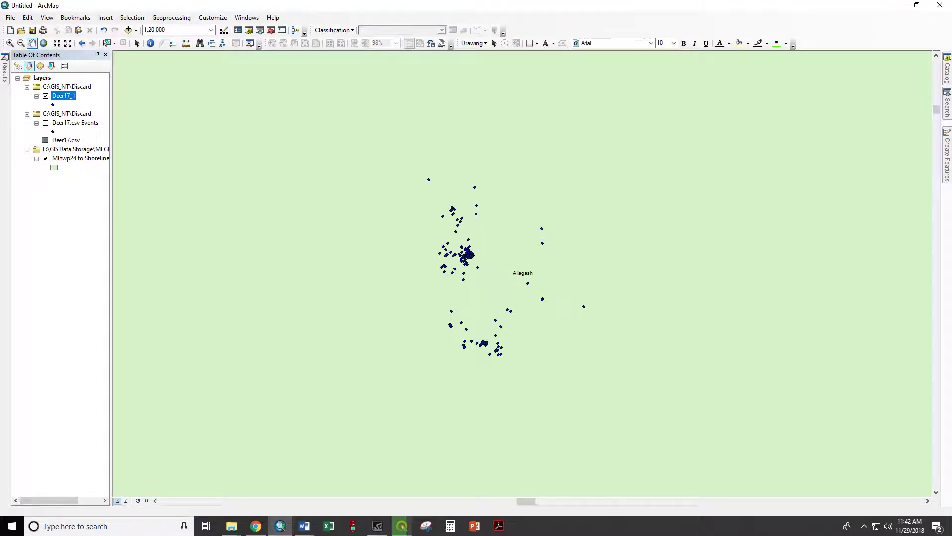
Step: Hide the Deer17_1 layer and check the coordinate fields in the Deer17.csv table
left_click(45, 96)
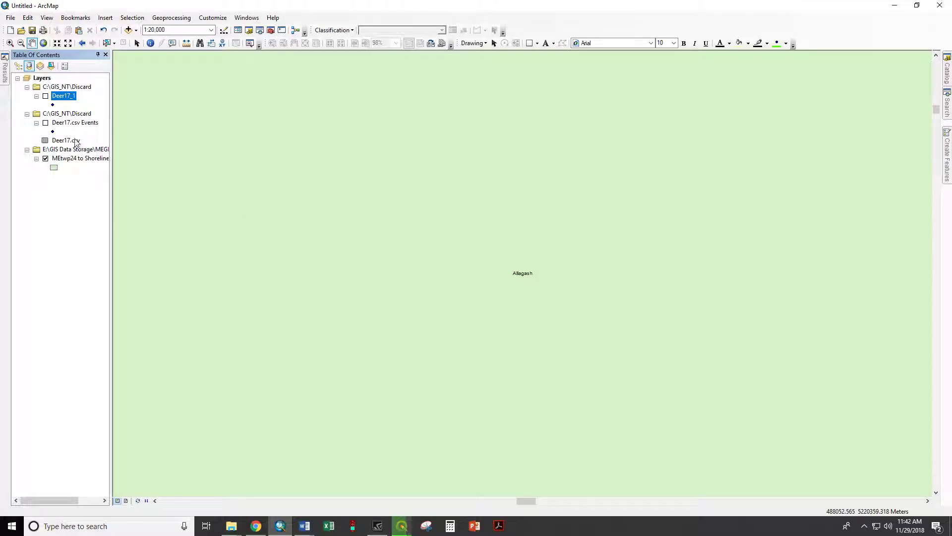
right_click(70, 143)
left_click(82, 144)
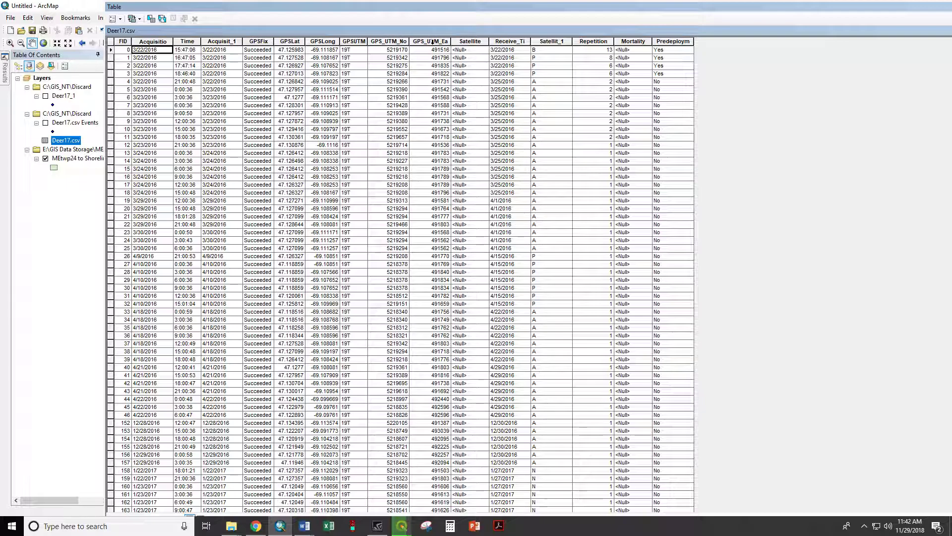
left_click(946, 6)
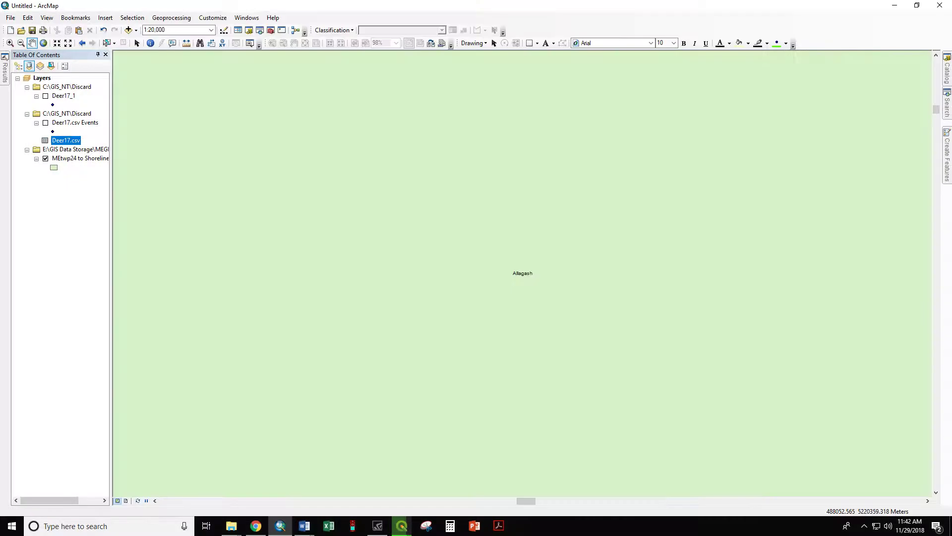
Step: Create a second point event layer from the Deer17.csv table with GPS_UTM_Ea as X field and GPS_UTM_No as Y field
right_click(60, 143)
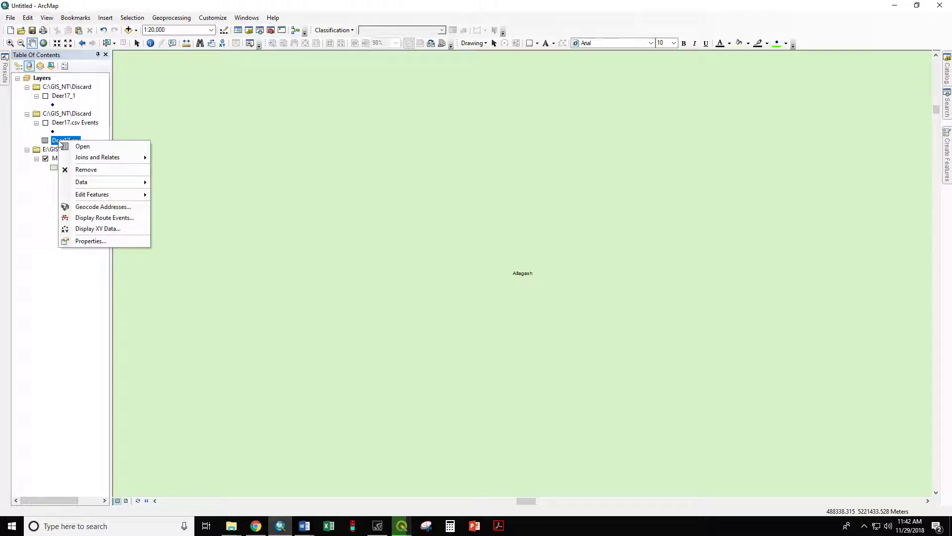
left_click(93, 230)
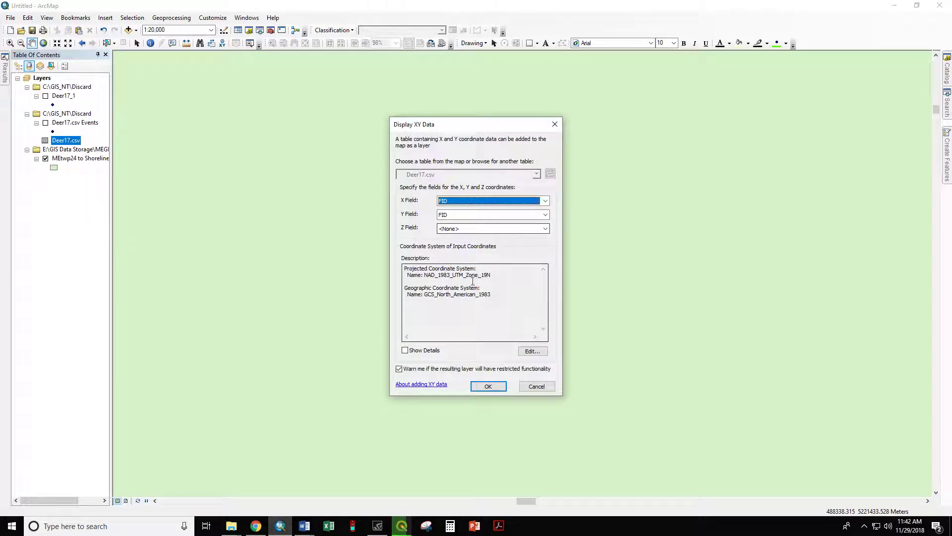
left_click(545, 201)
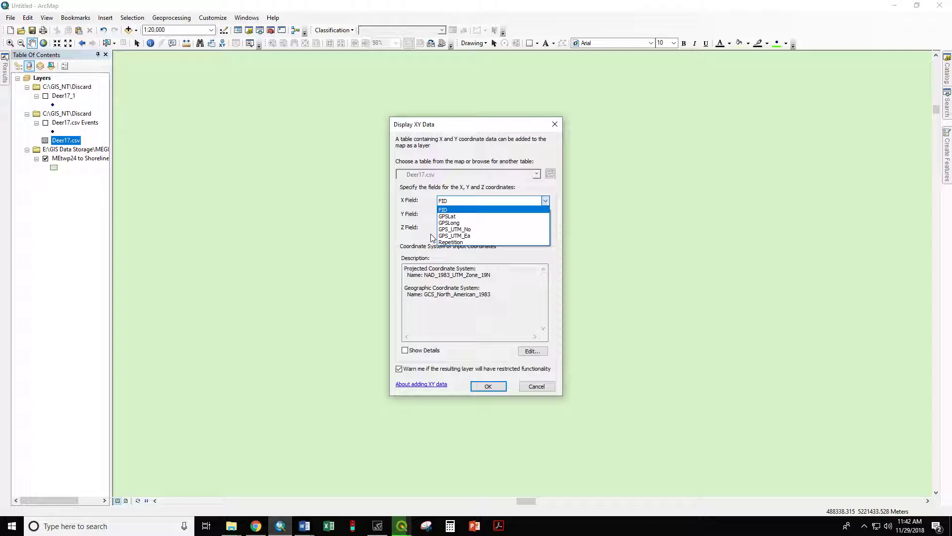
left_click(486, 236)
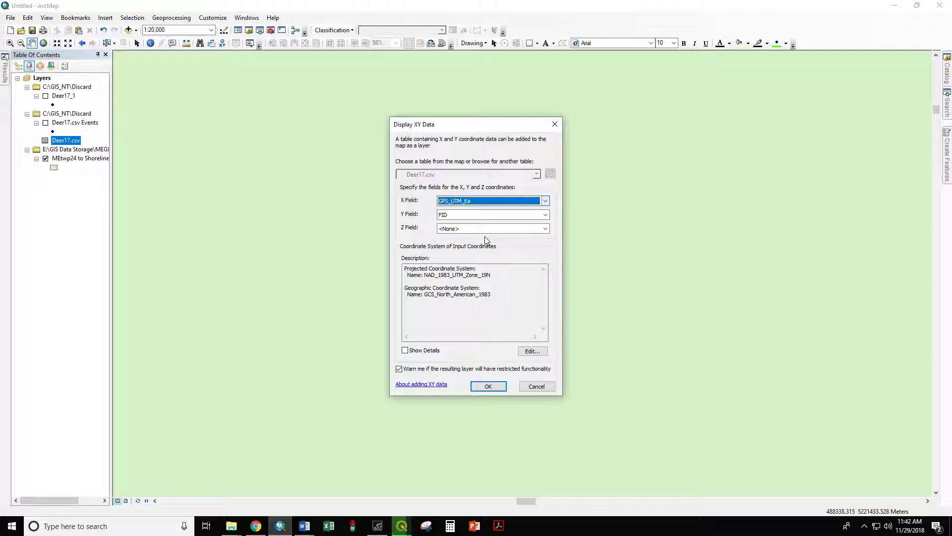
left_click(545, 214)
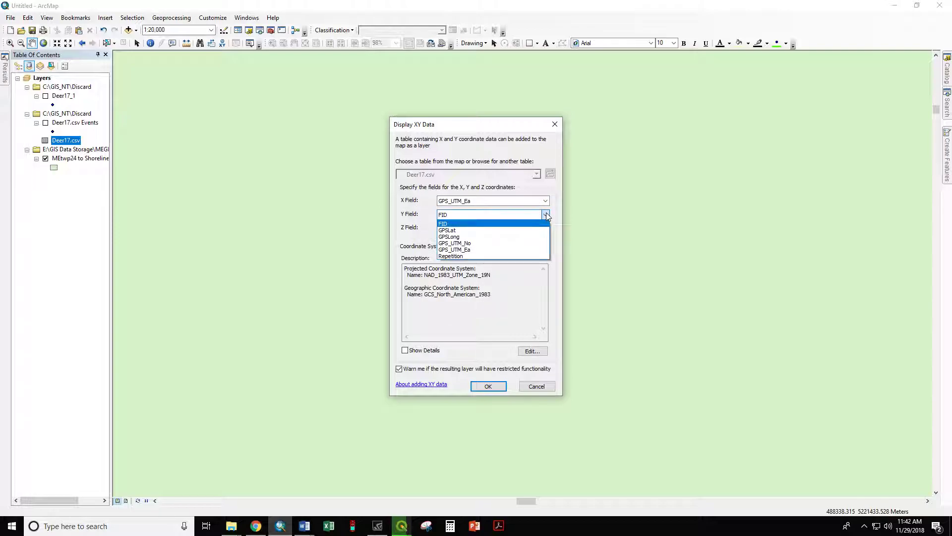
left_click(472, 244)
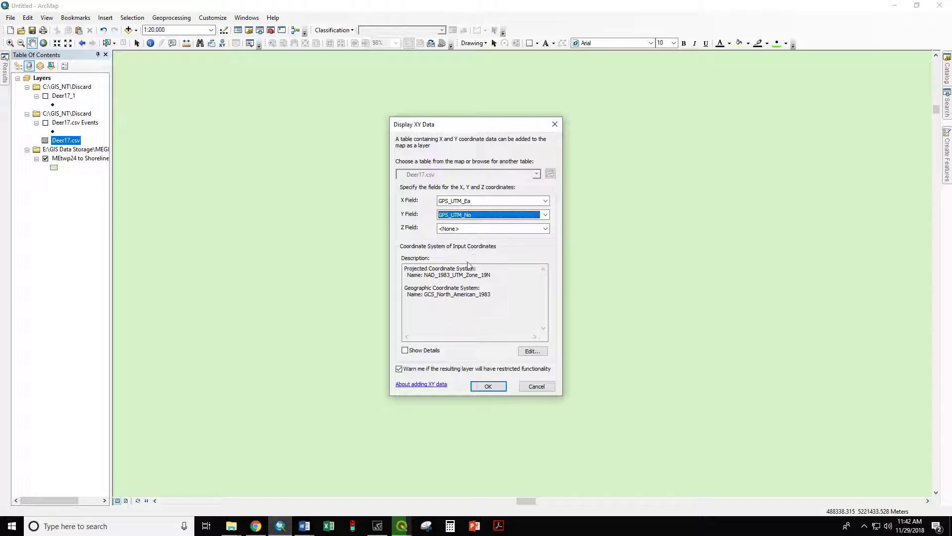
left_click(487, 386)
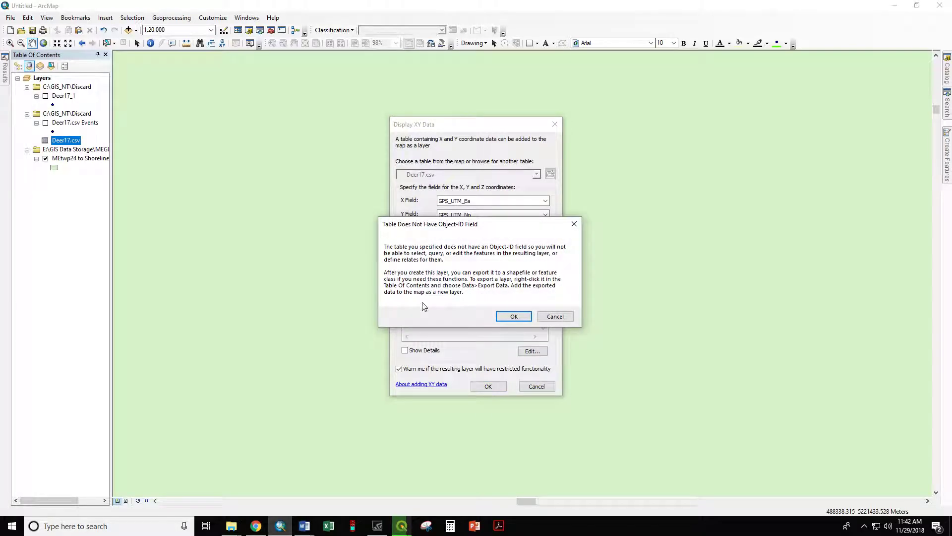
left_click(510, 312)
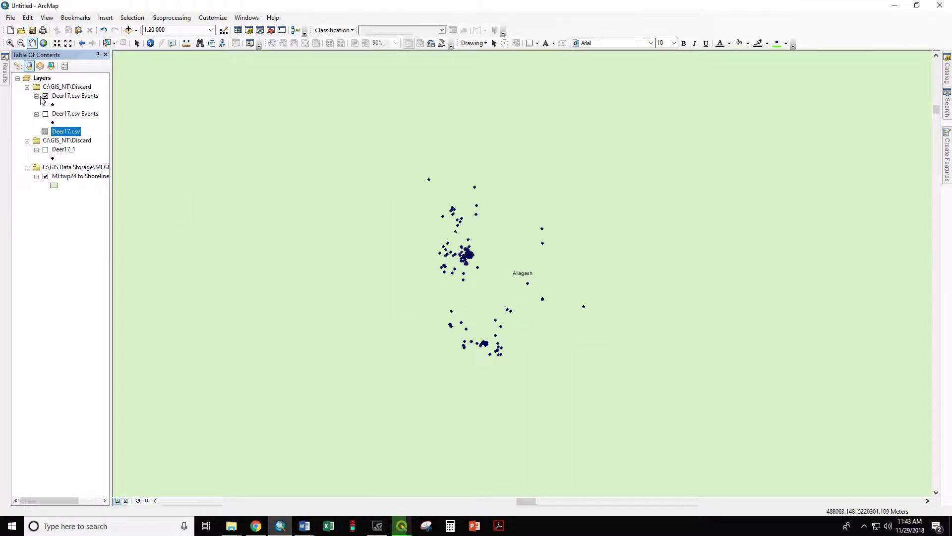
Step: List the layers by drawing order, show Deer17_1, and toggle the new Deer17.csv Events layer to compare their points
left_click(18, 66)
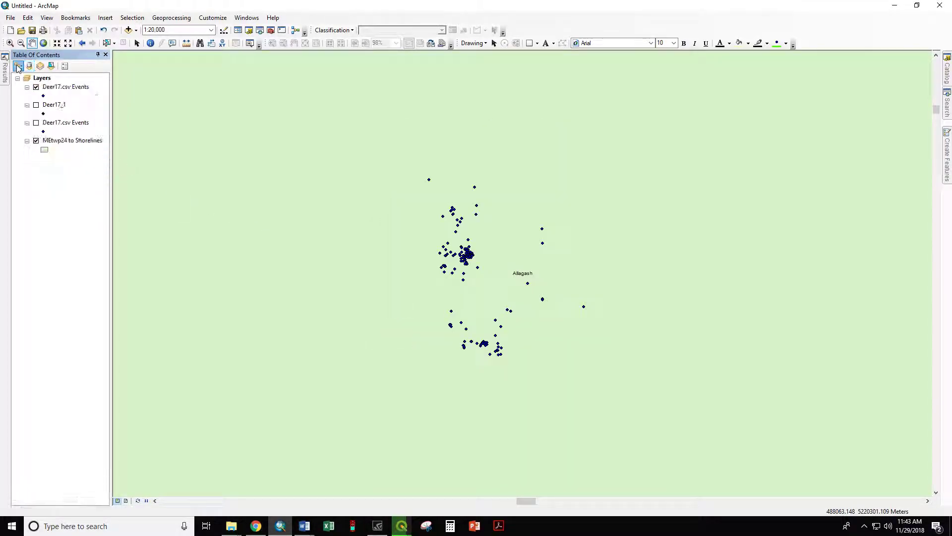
left_click(36, 87)
left_click(36, 105)
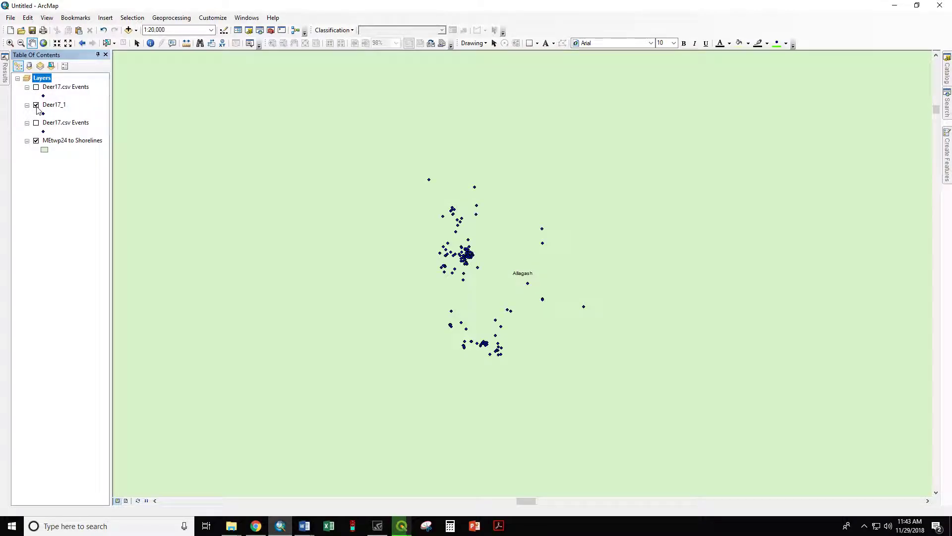
left_click(36, 87)
left_click(35, 88)
scroll(437, 272, "down", 5)
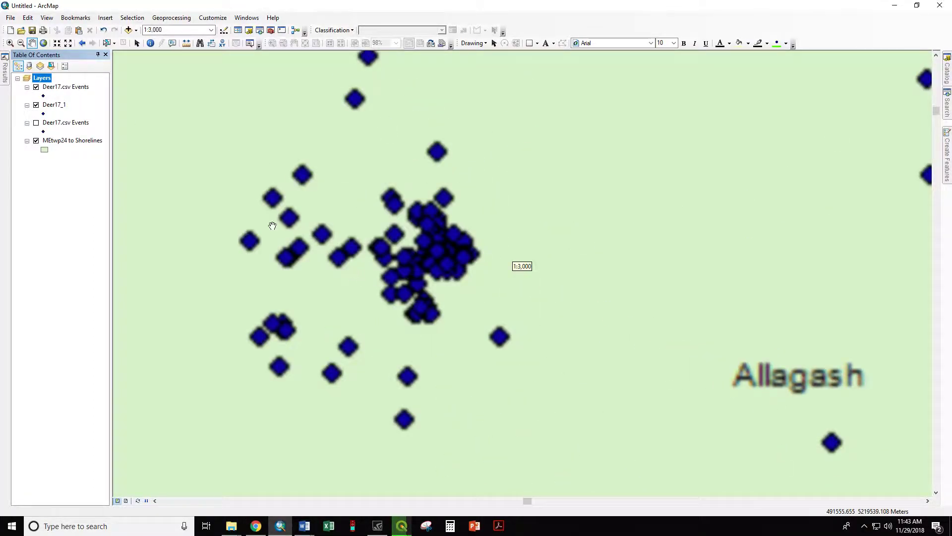
left_click(37, 88)
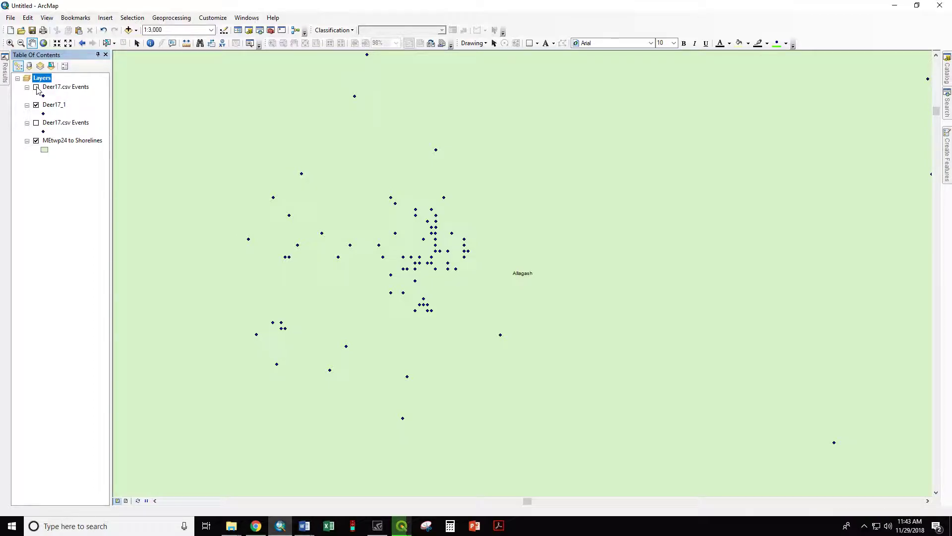
left_click(36, 88)
Step: Measure the distance between a matching pair of points from the new Deer17.csv Events layer and Deer17_1
scroll(395, 204, "up", 4)
scroll(449, 219, "up", 4)
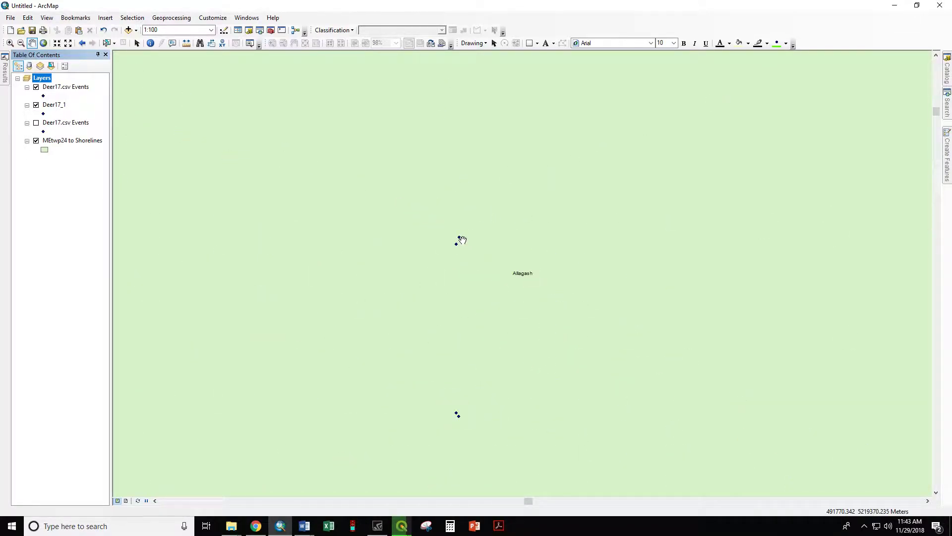
scroll(456, 240, "up", 3)
scroll(457, 241, "up", 1)
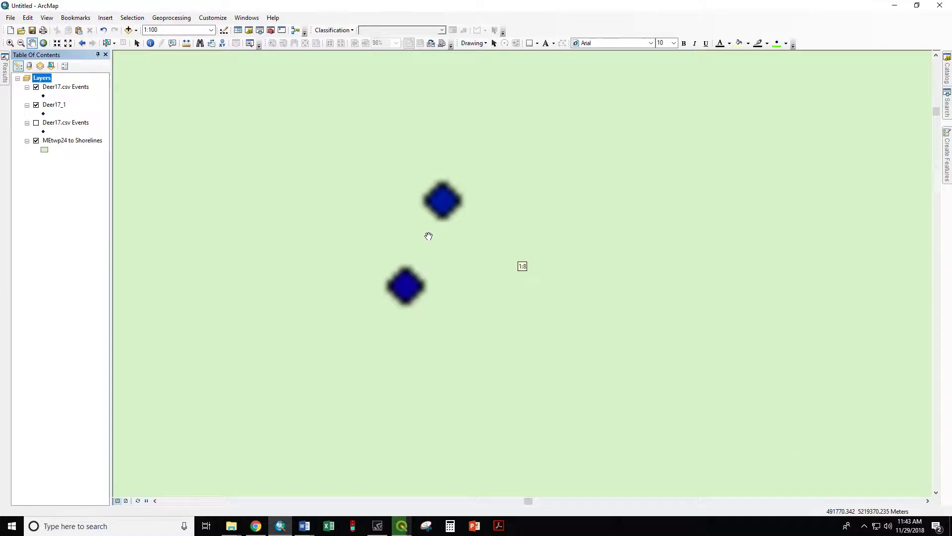
left_click(36, 87)
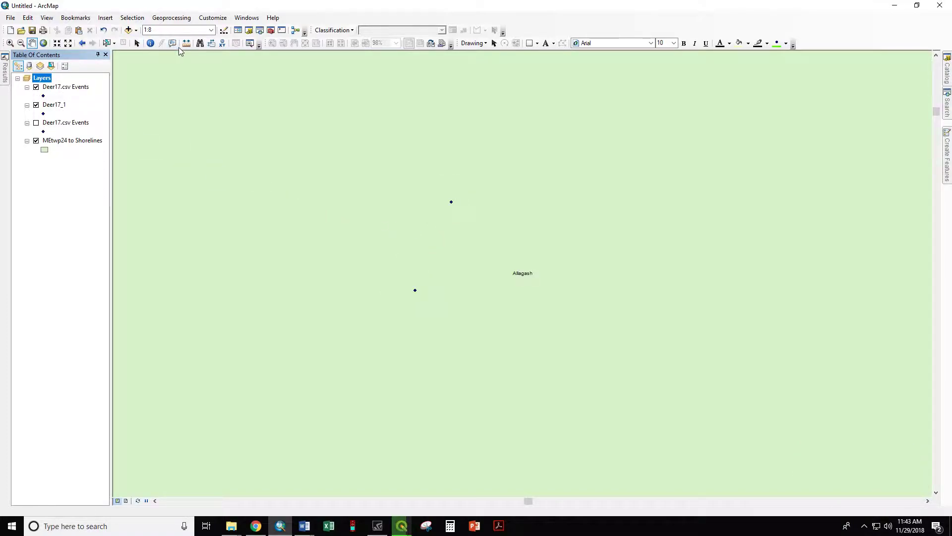
left_click(186, 43)
left_click(415, 290)
double_click(451, 202)
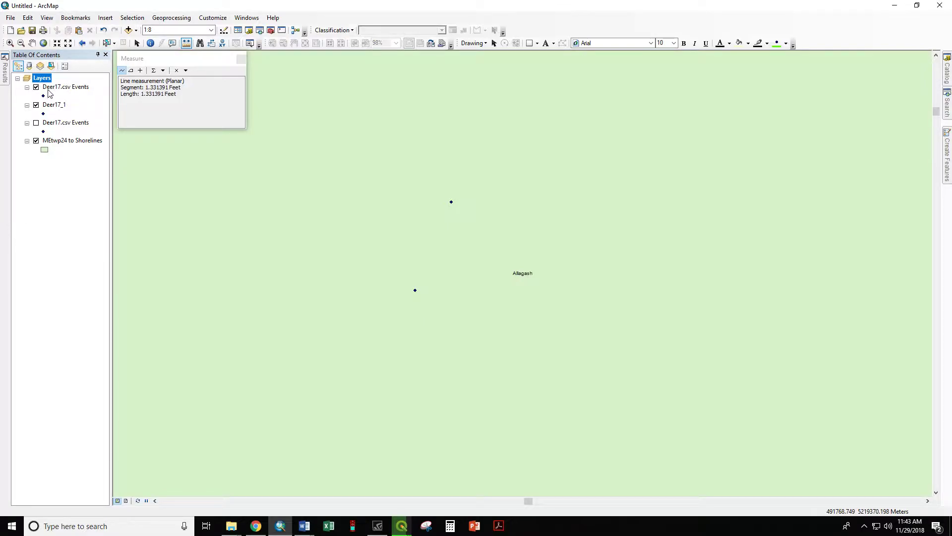
left_click(241, 59)
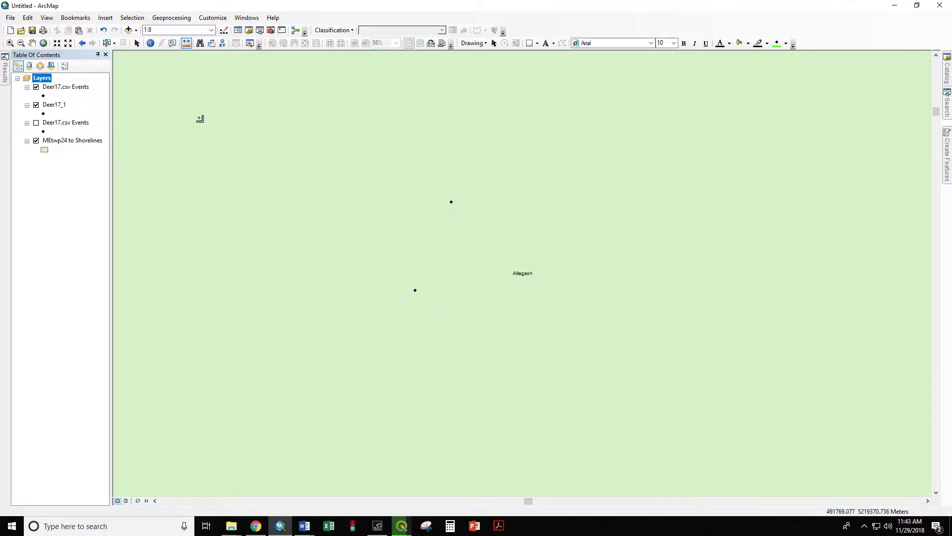
Step: Open the data export settings for the new UTM-based Deer17.csv Events layer
right_click(55, 89)
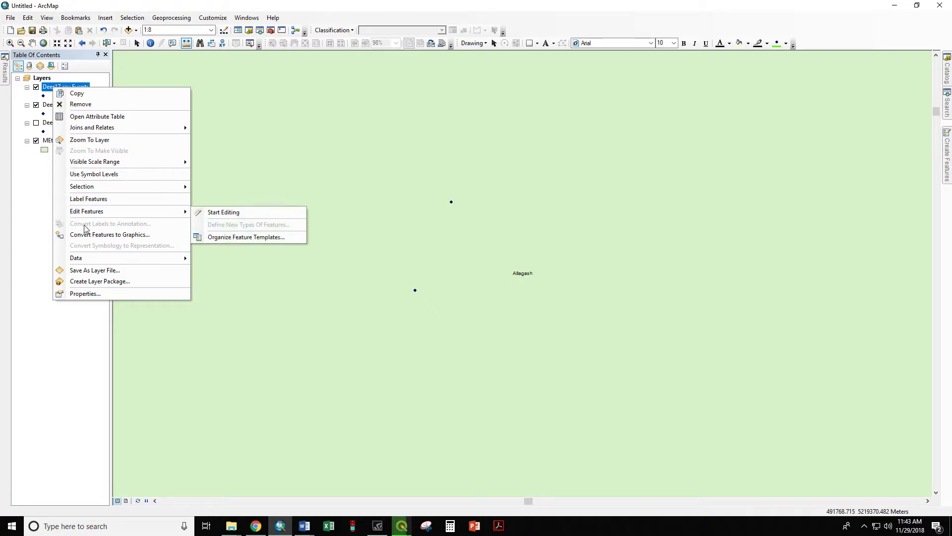
mouse_move(100, 256)
left_click(240, 270)
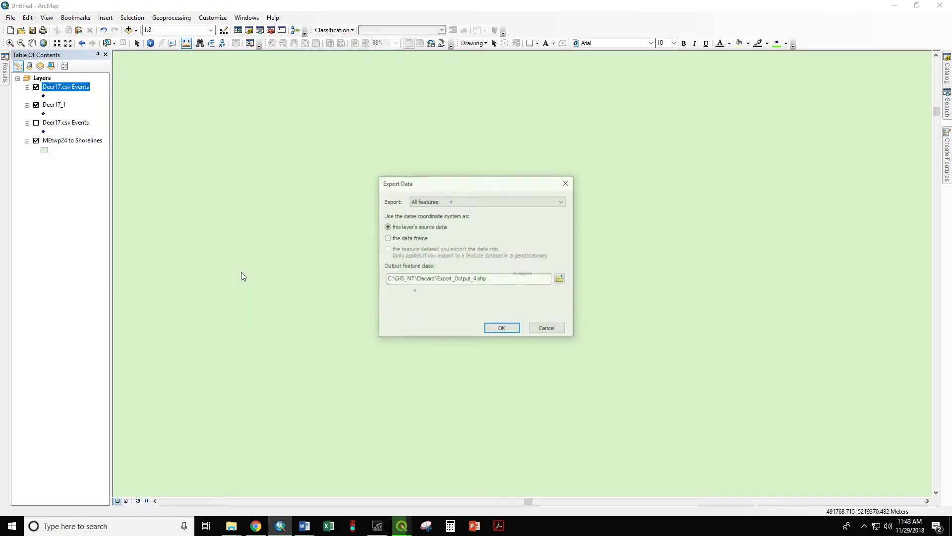
left_click(560, 279)
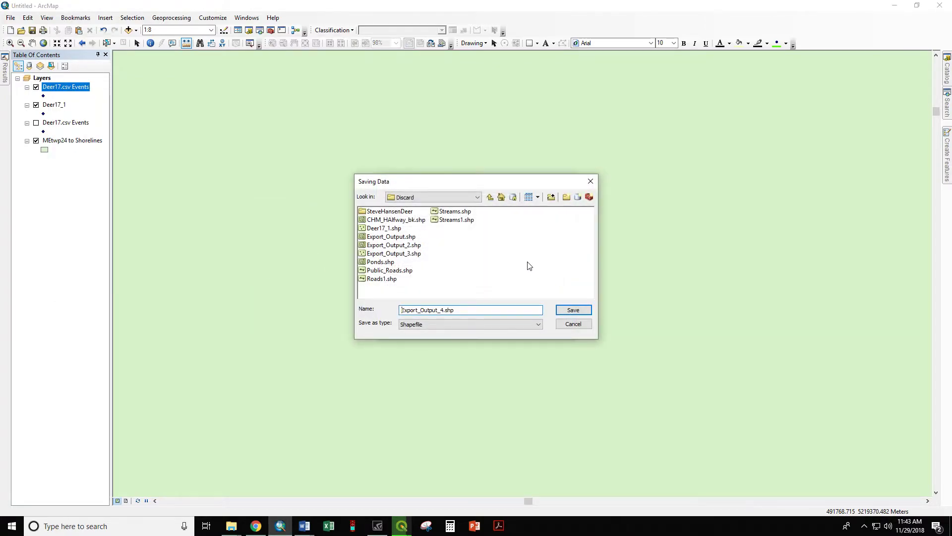
left_click(407, 326)
left_click(410, 333)
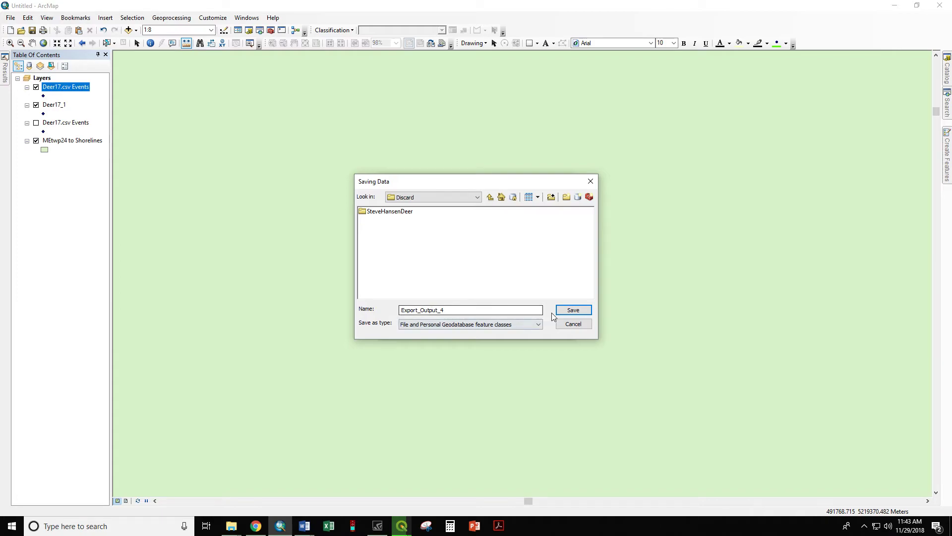
left_click(573, 323)
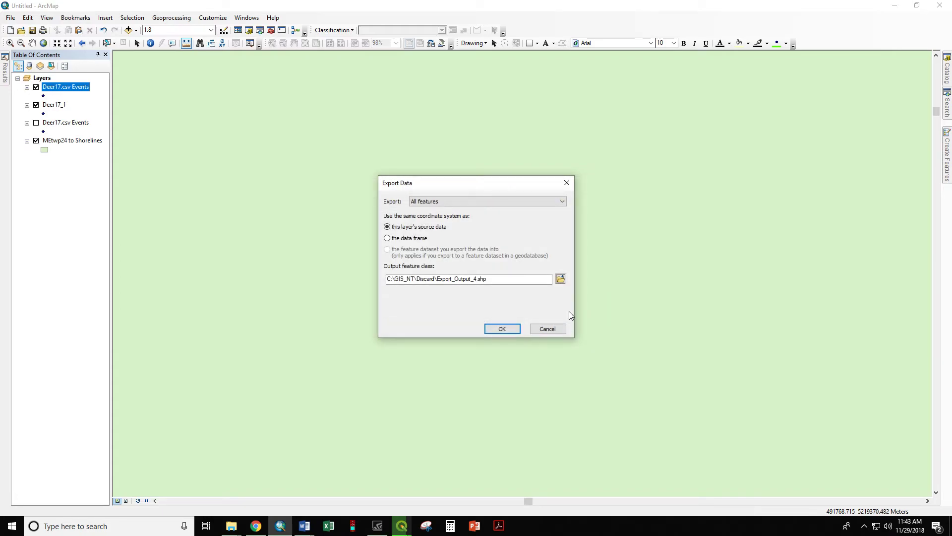